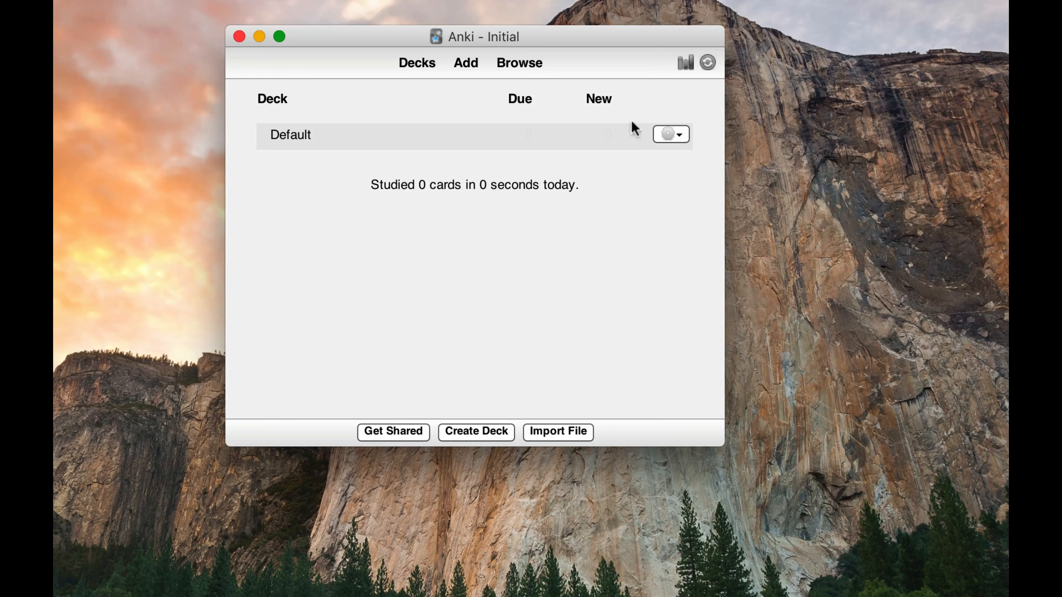
Open the card browser and look through the Current Deck, Added Today, Studied Today, Learning and Due filters
click(673, 134)
click(581, 166)
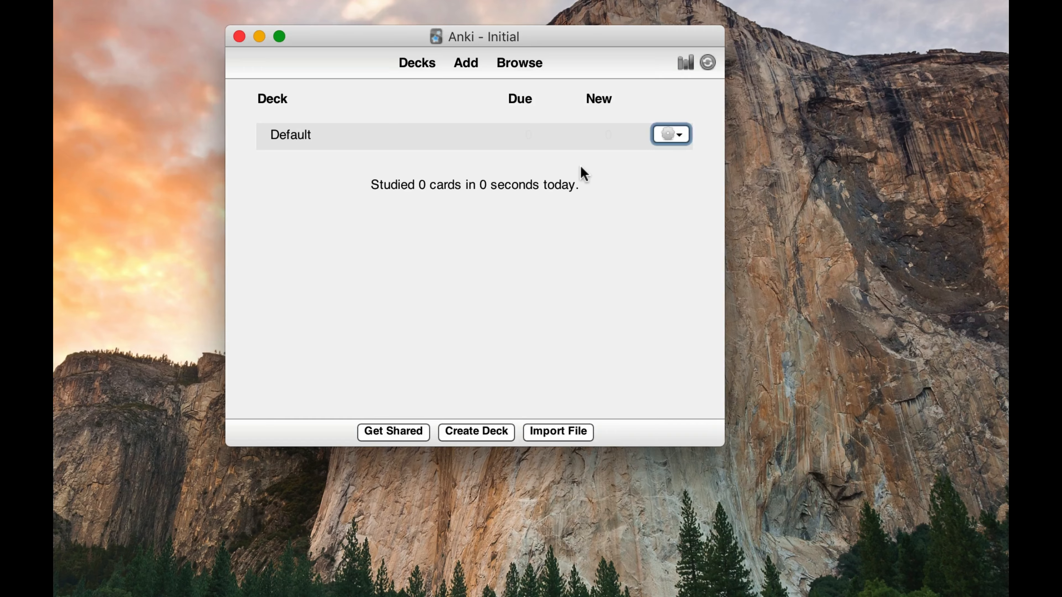
click(528, 68)
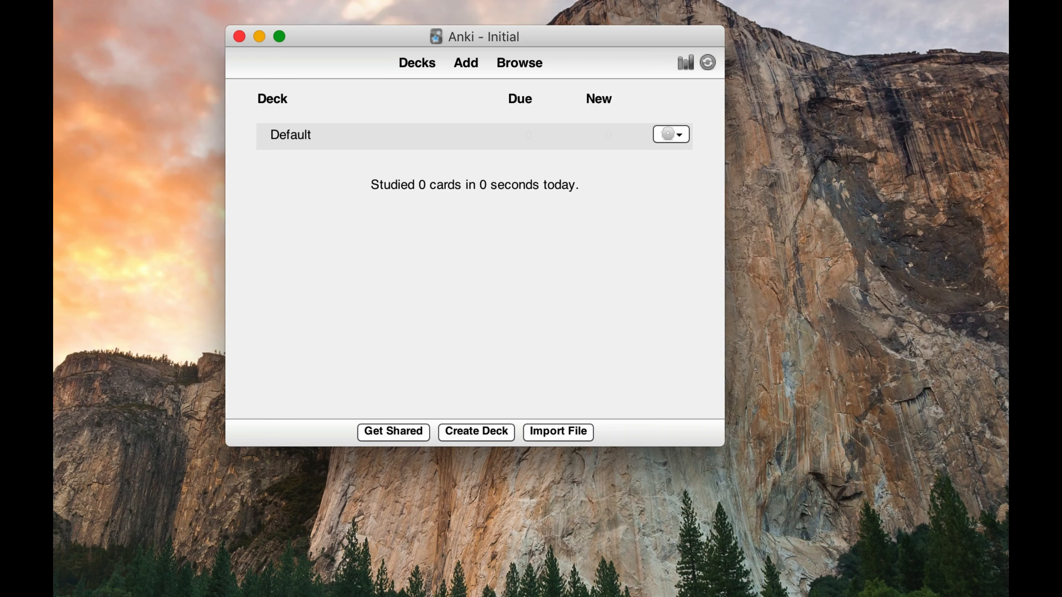
click(528, 70)
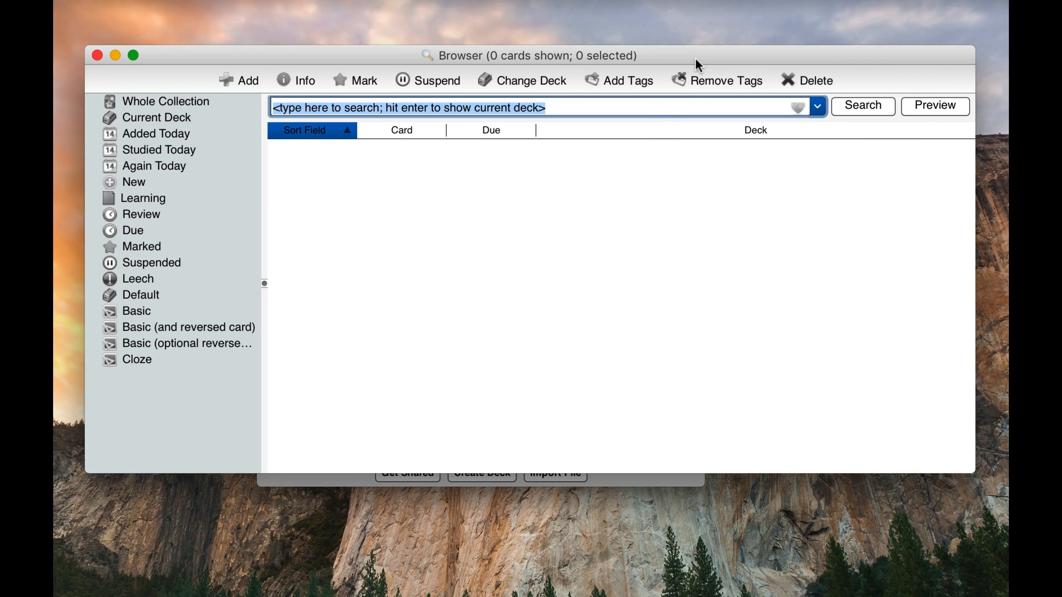
click(162, 119)
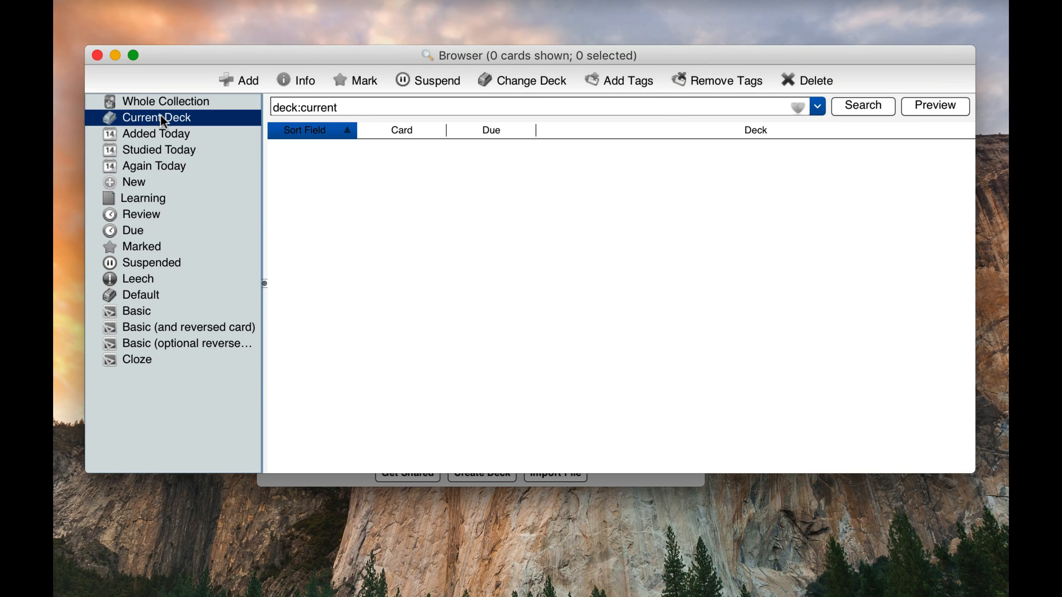
click(171, 136)
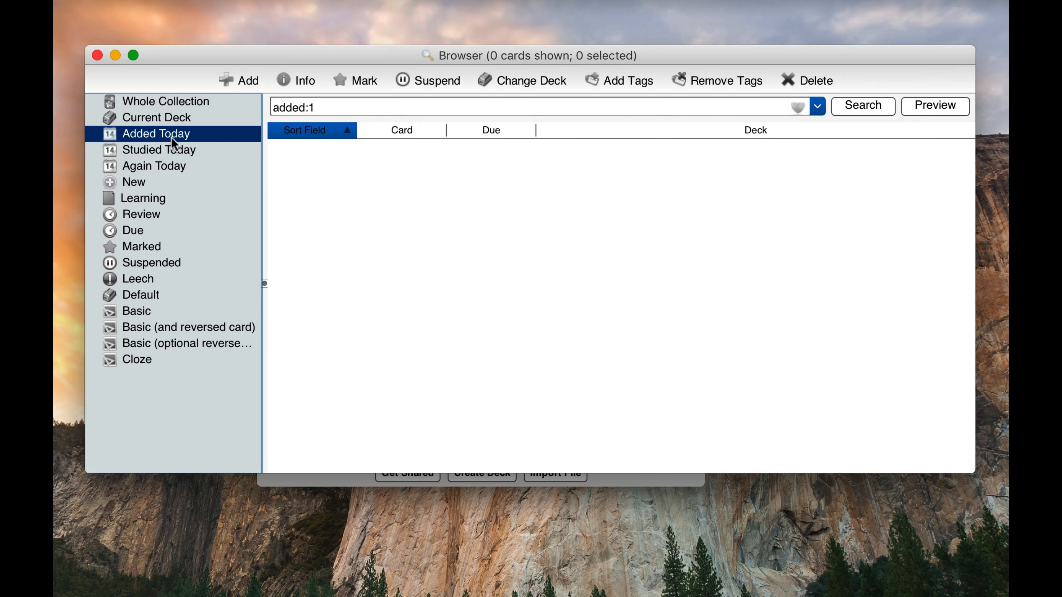
click(172, 155)
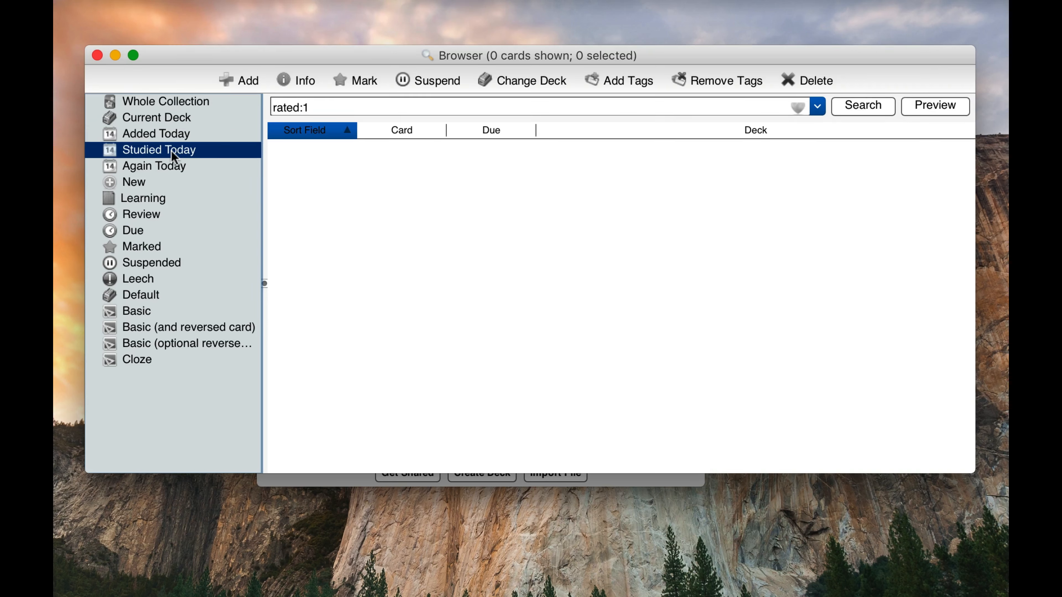
click(147, 200)
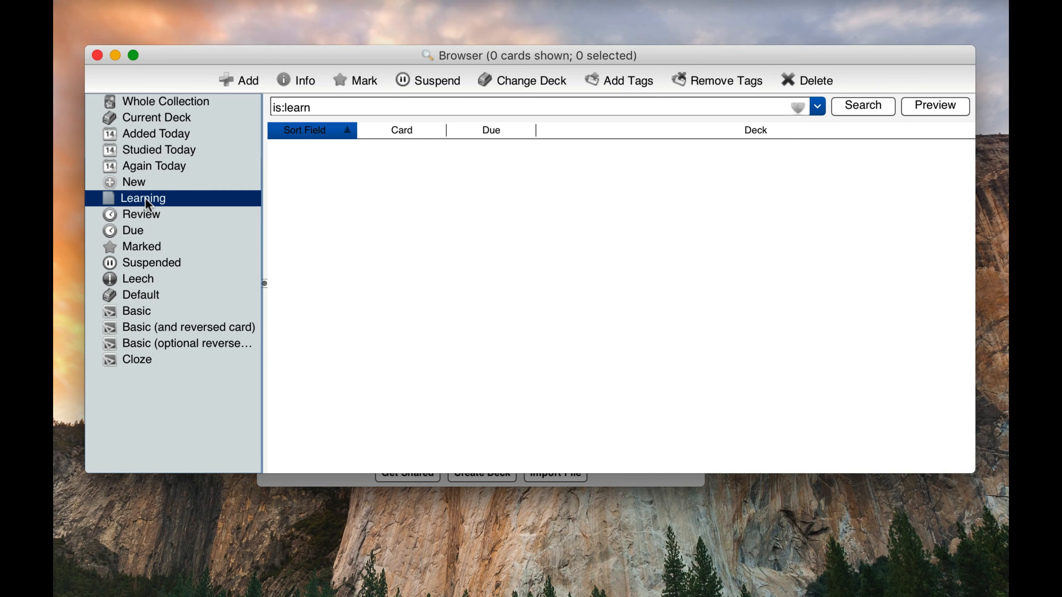
click(143, 231)
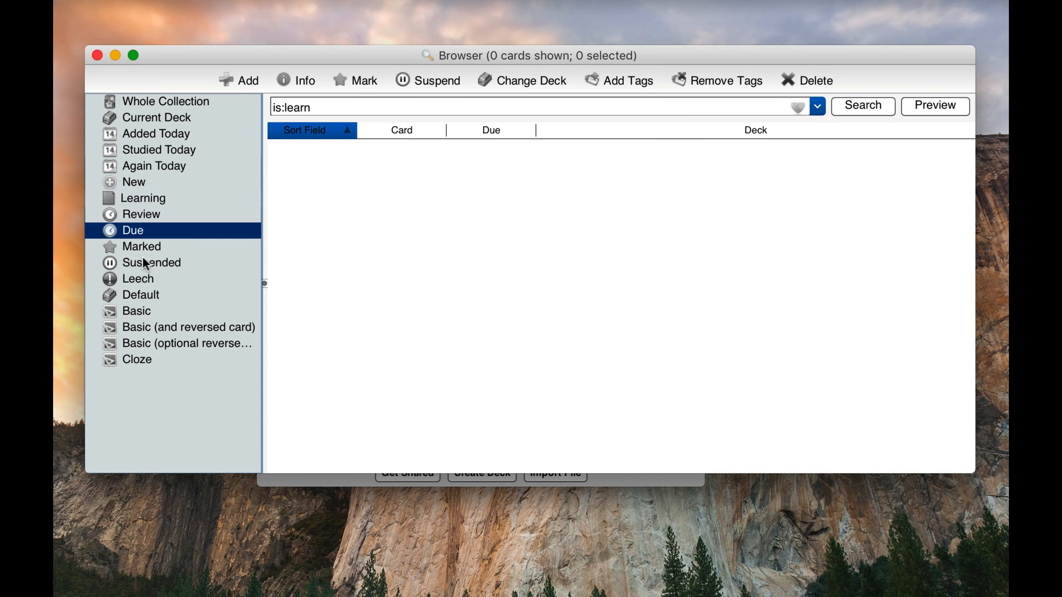
Browse the cards of the Default deck and of the Basic, reversed, optional reversed and Cloze note types
click(147, 298)
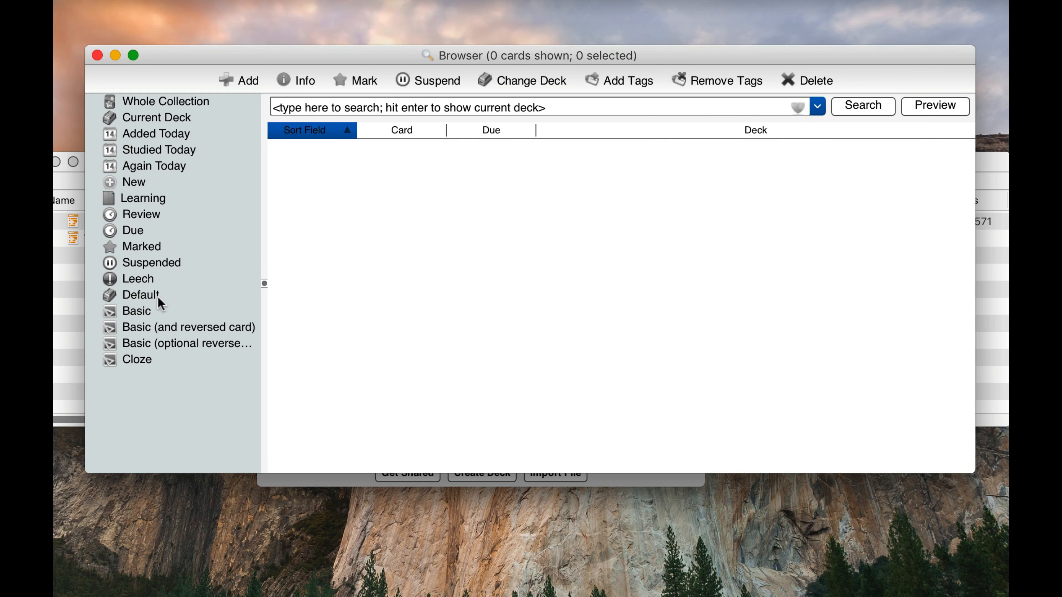
click(151, 310)
click(161, 330)
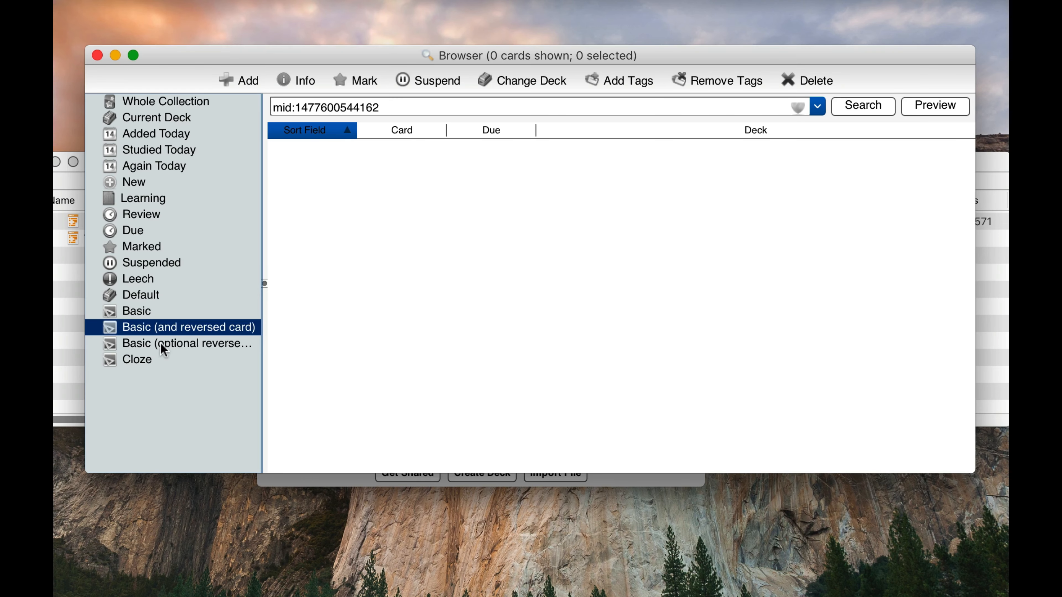
click(159, 344)
click(156, 358)
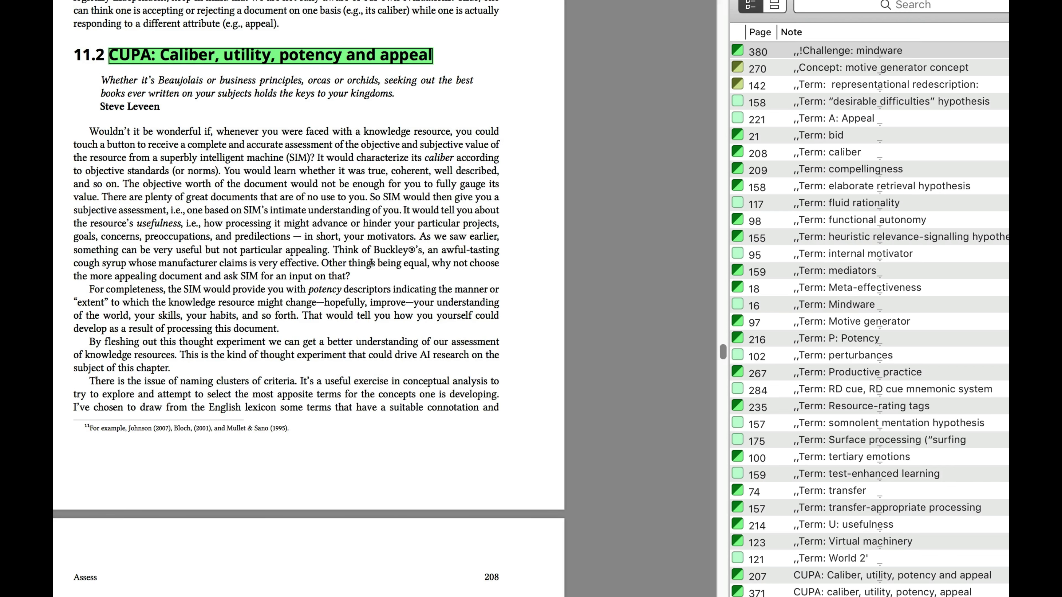
Start a new Basic note in the Default deck with the Front text "What are the four criteria for assessing knowledge resources?"
click(372, 273)
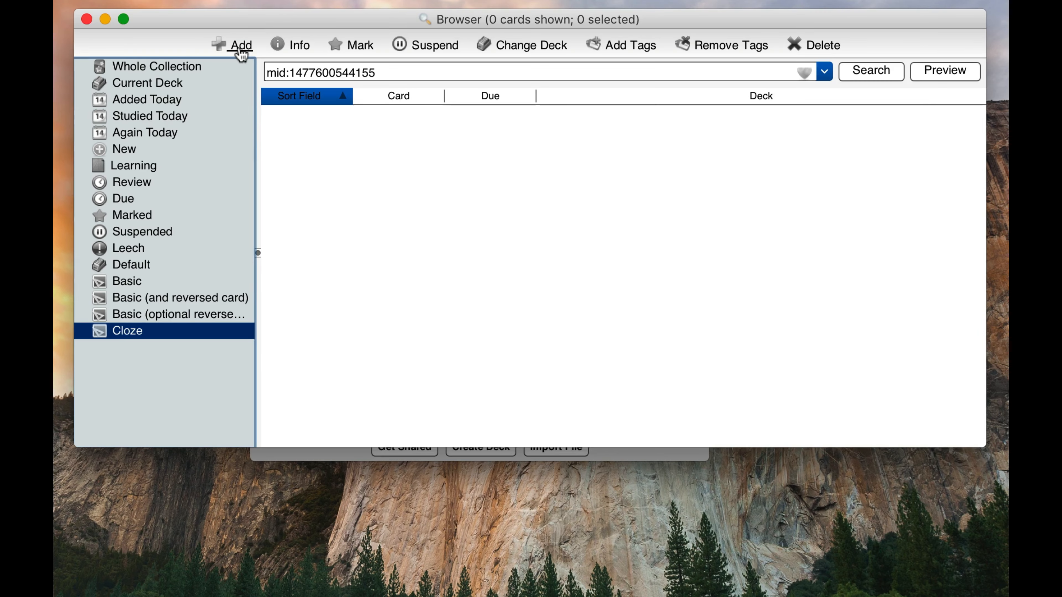
click(239, 44)
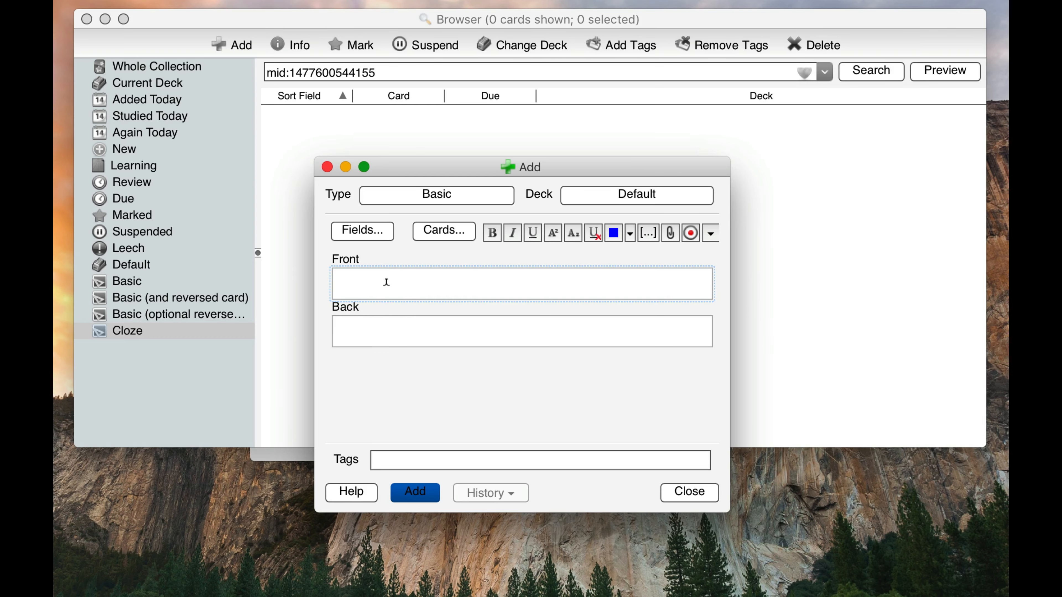
text(What are the four criteria for assessing knowledge resources?)
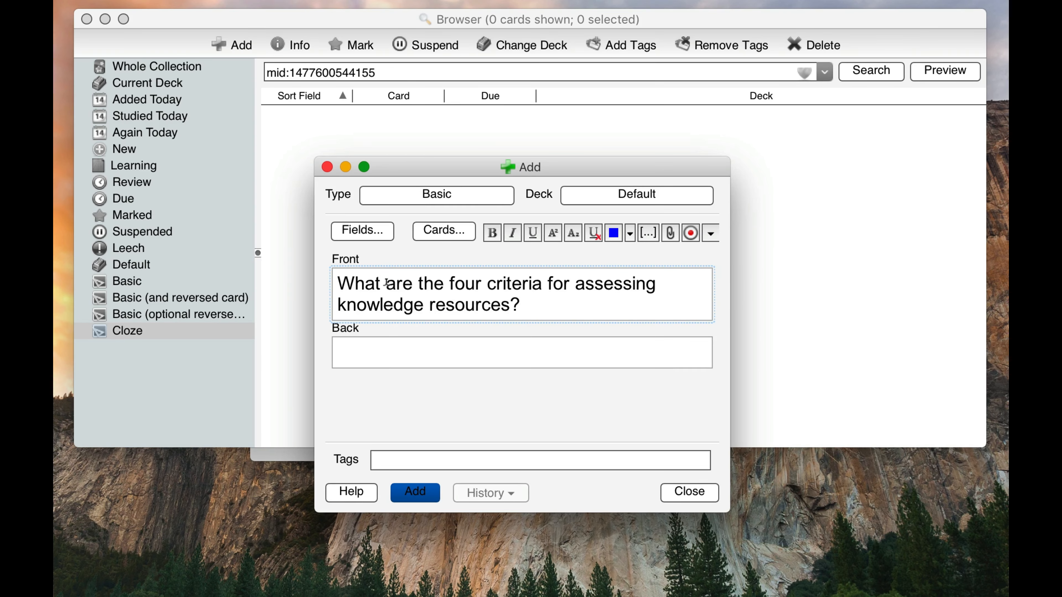
Enter "CUPA." as the answer in the new note's Back field
click(459, 344)
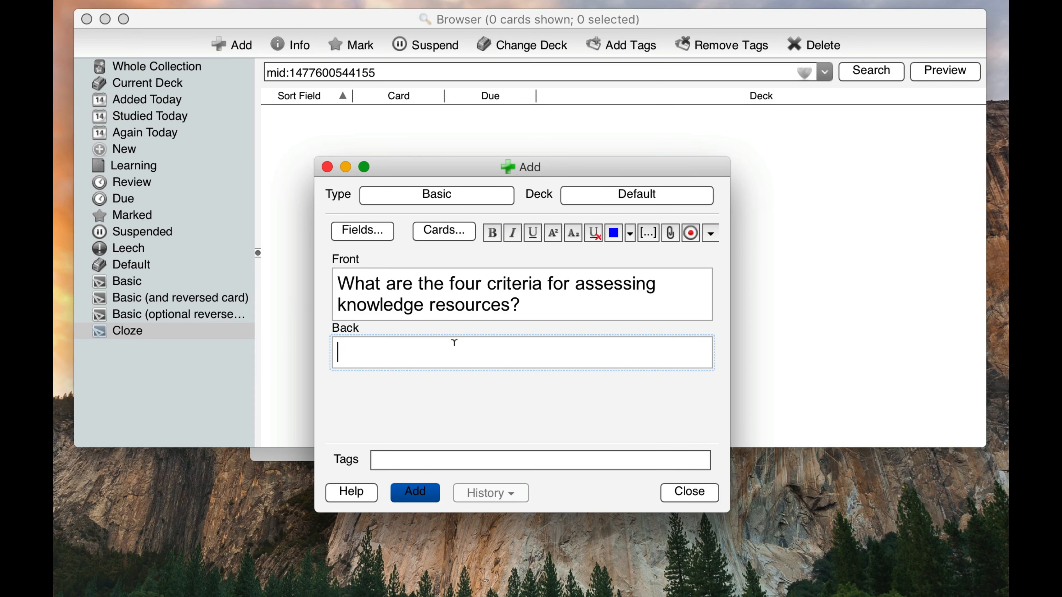
text(CUPA>)
key(BackSpace)
key(BackSpace)
text(P)
key(BackSpace)
text(A.)
Switch to the PDF reader and copy the text of the highlight note on the section 11.2 heading
key(super+Tab)
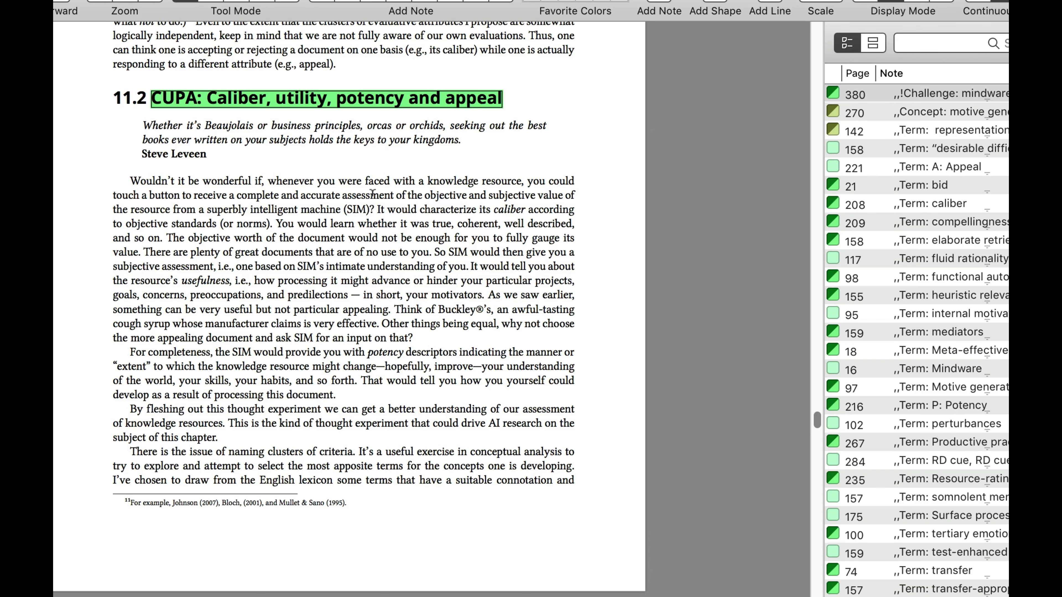
double_click(350, 104)
key(super+a)
key(super+c)
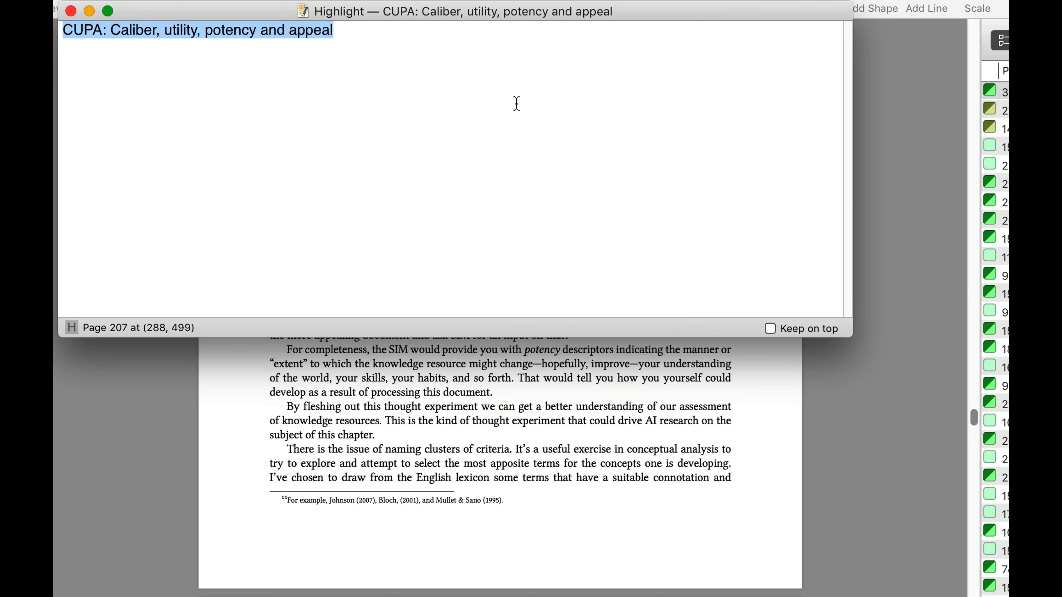
key(super+w)
Replace the note's Back text with the copied "CUPA: Caliber, utility, potency and appeal" and add the card to the deck
key(super+Tab)
key(super+a)
key(super+v)
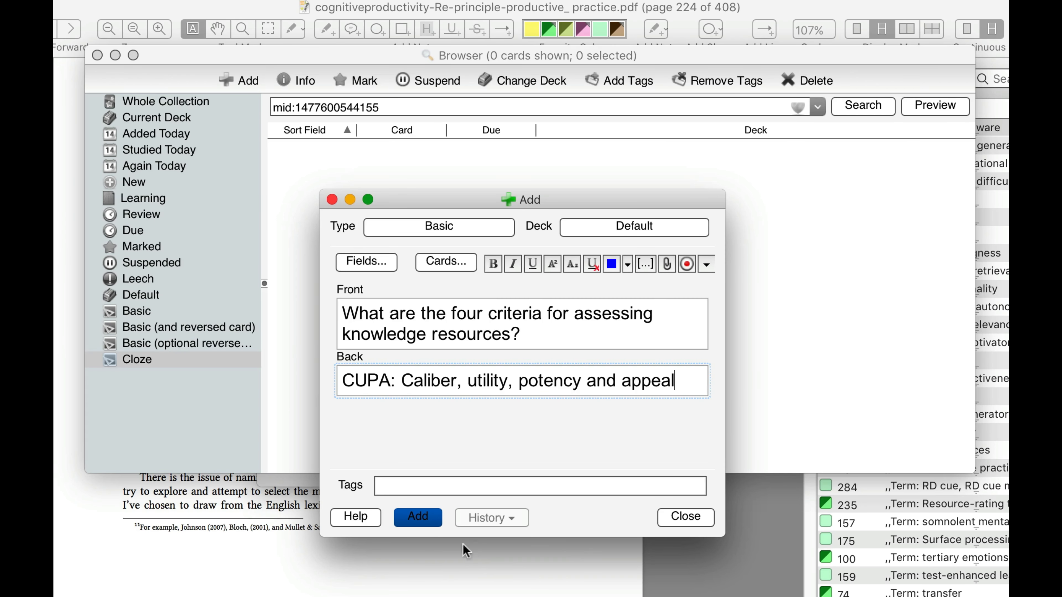
click(418, 518)
key(Escape)
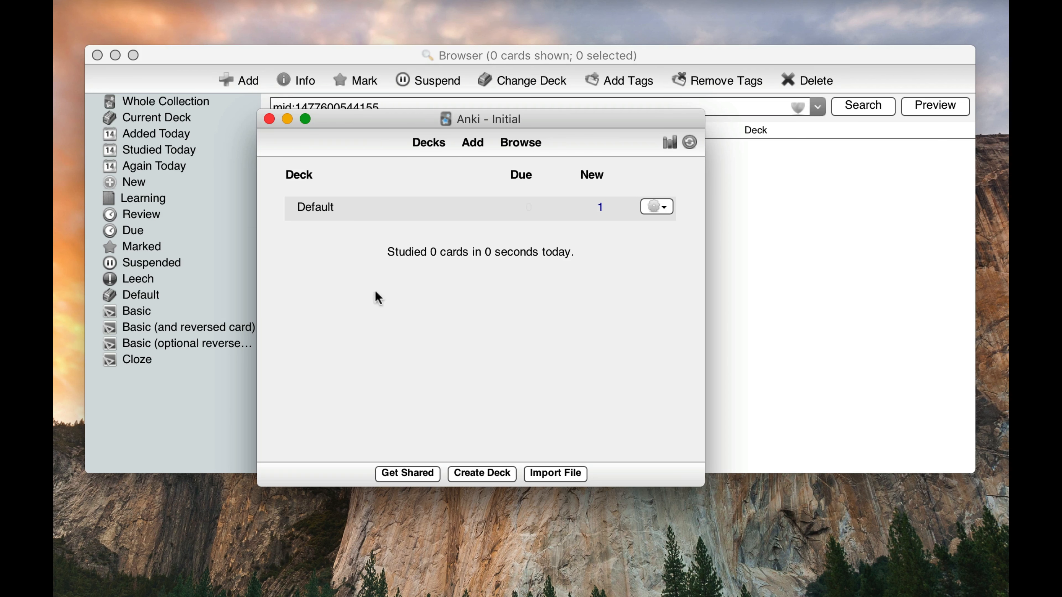
Study the Default deck, reveal the answer to the criteria card and rate it Again
click(325, 209)
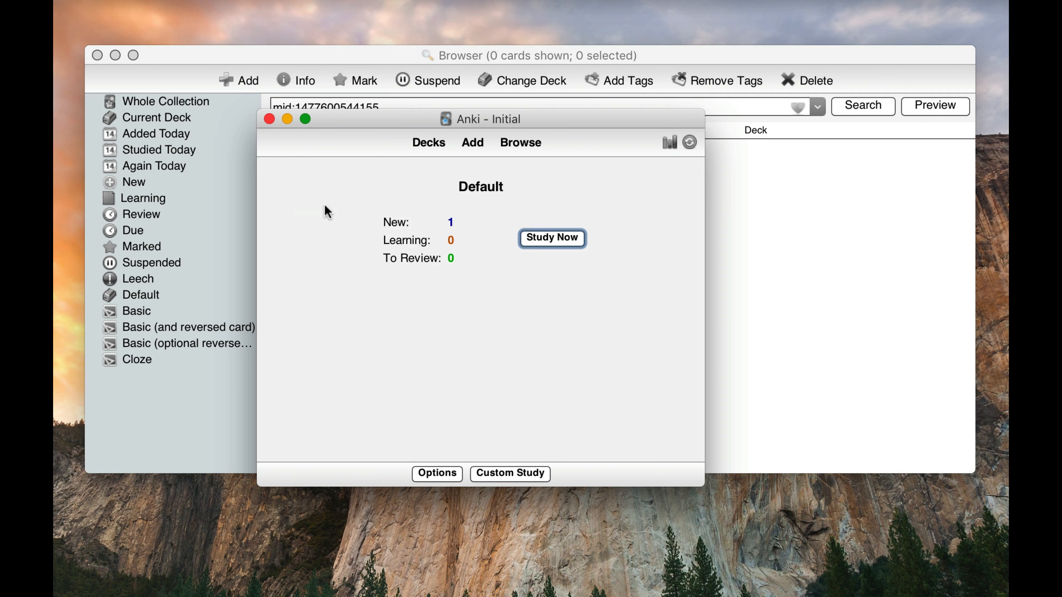
click(559, 242)
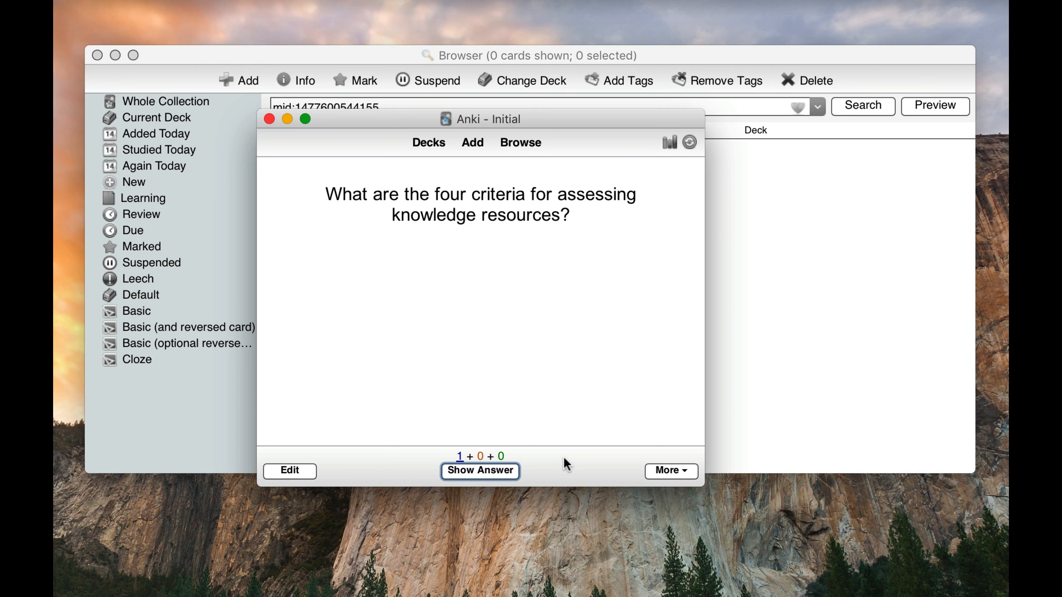
key(space)
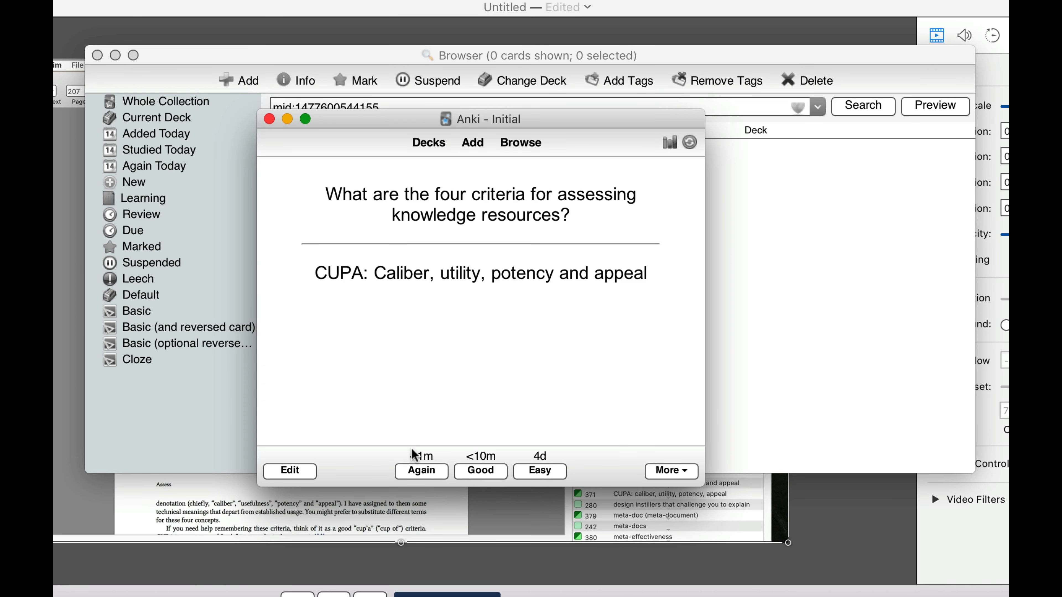
click(431, 474)
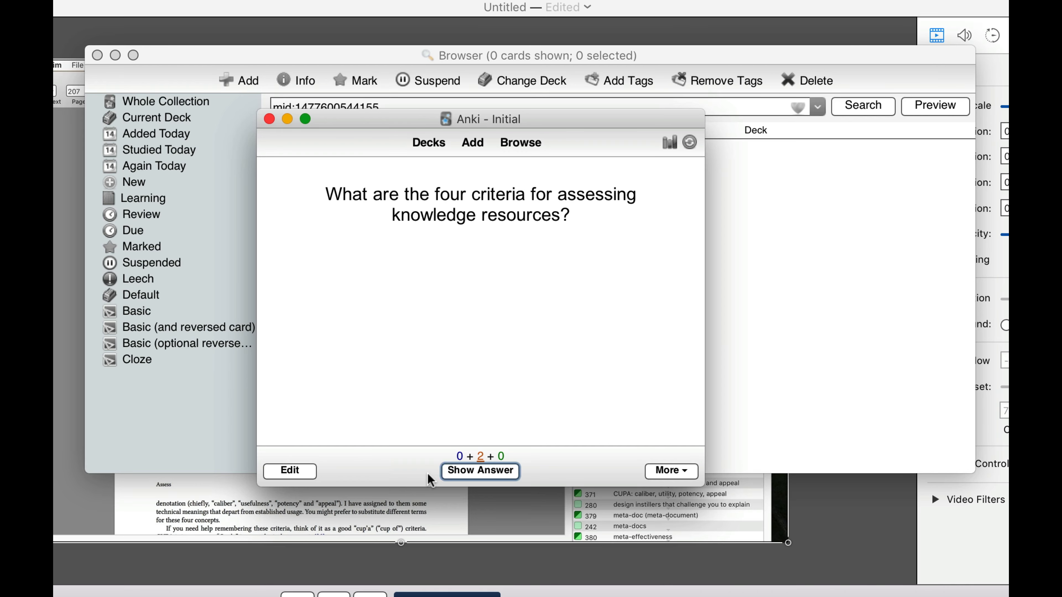
Open the current card for editing and look at its field list and its card template and styling settings
click(300, 474)
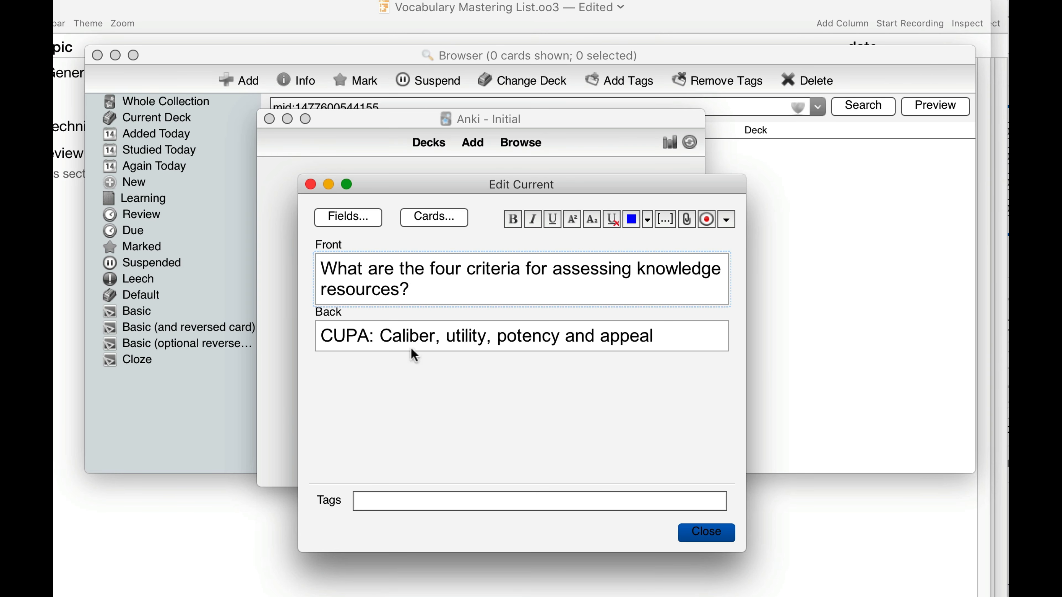
click(663, 330)
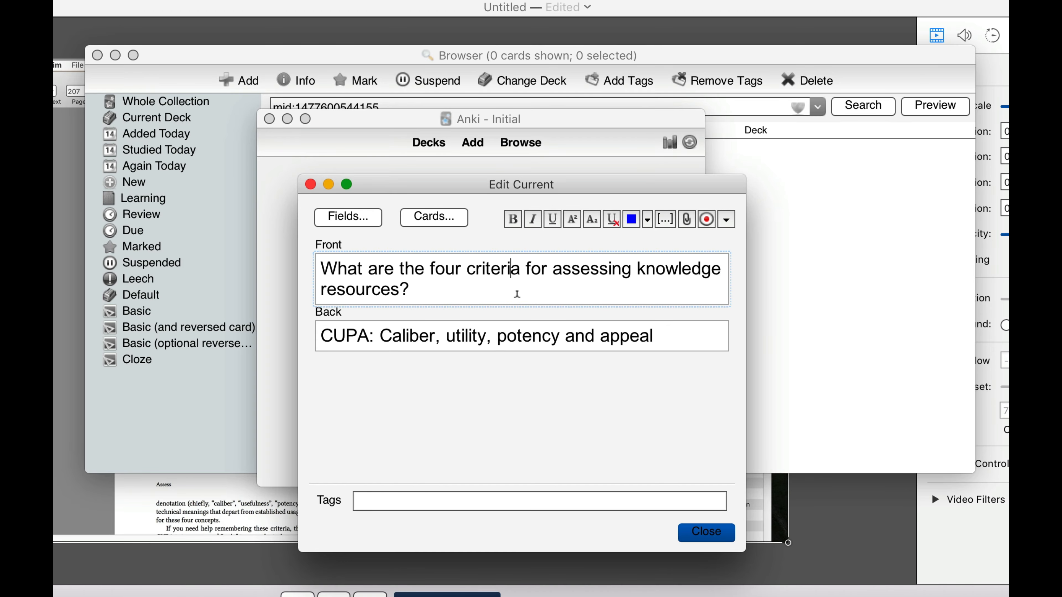
click(362, 219)
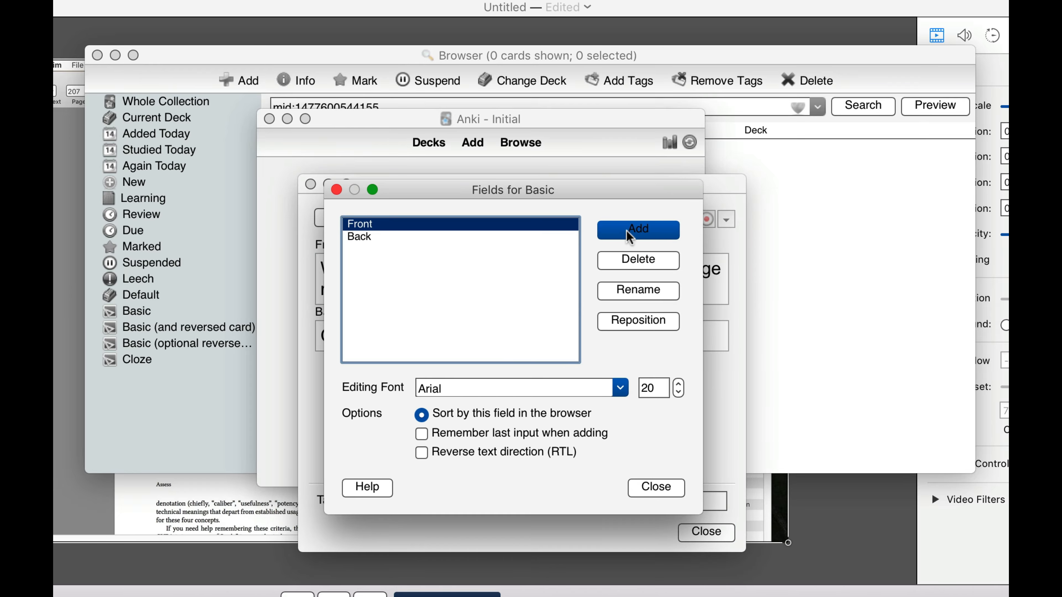
click(336, 190)
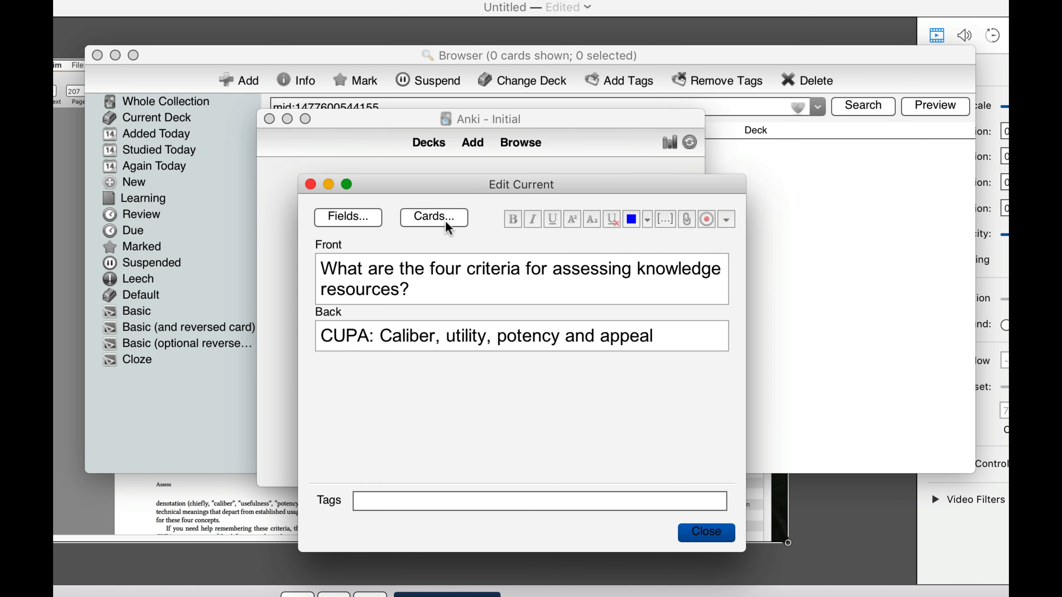
click(435, 217)
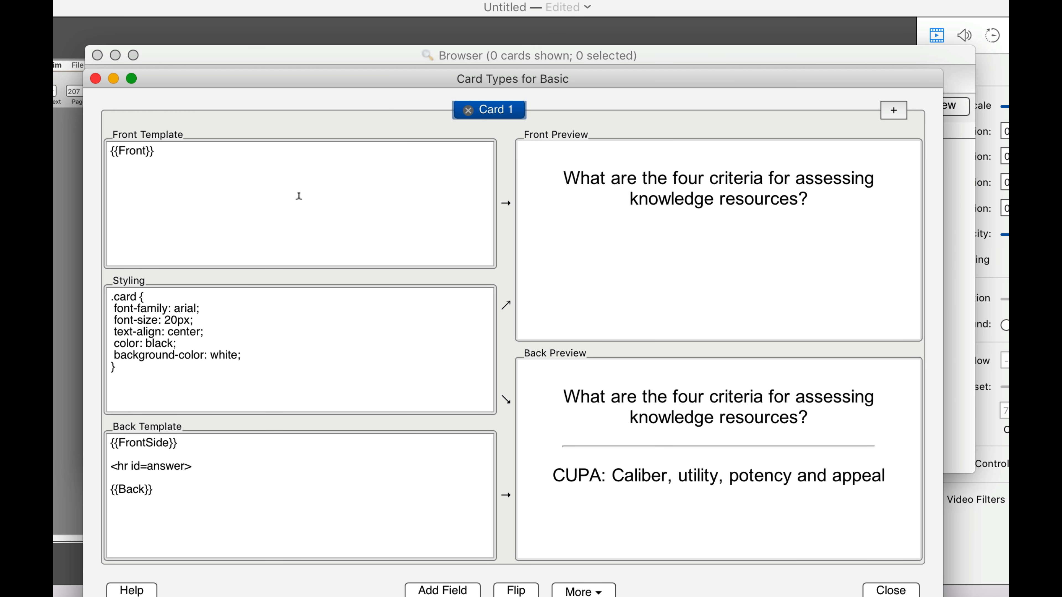
click(95, 78)
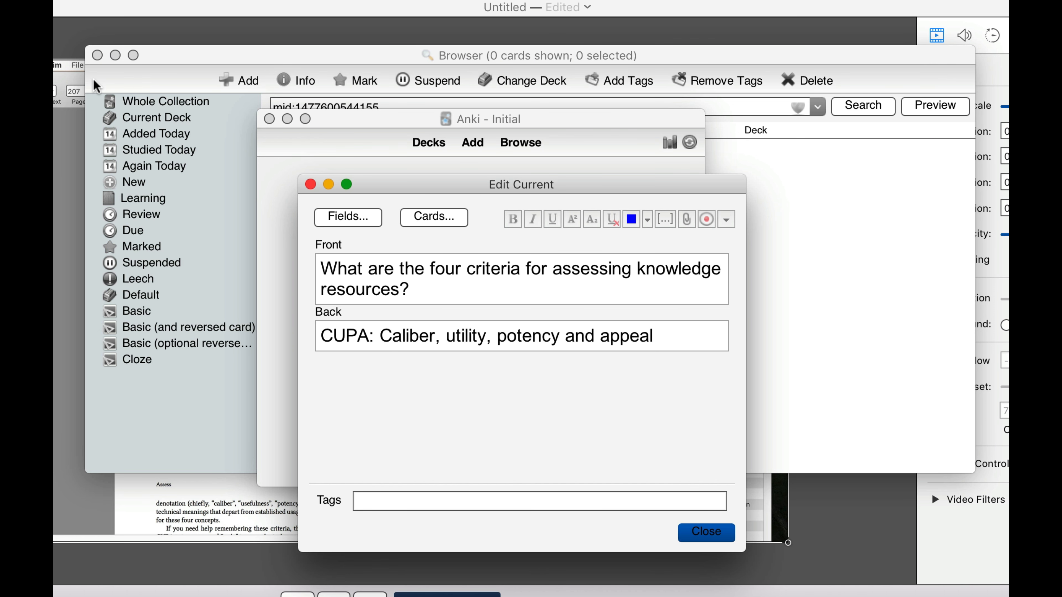